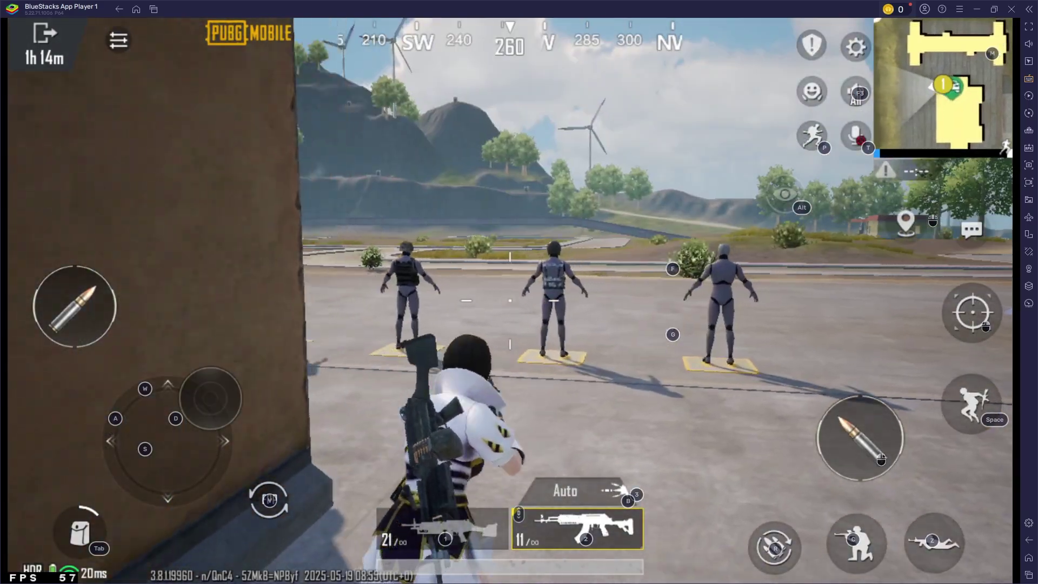
- Move through the PUBG Mobile training ground, aiming and firing at the target dummies
key(w)
right_click(519, 324)
click(519, 324)
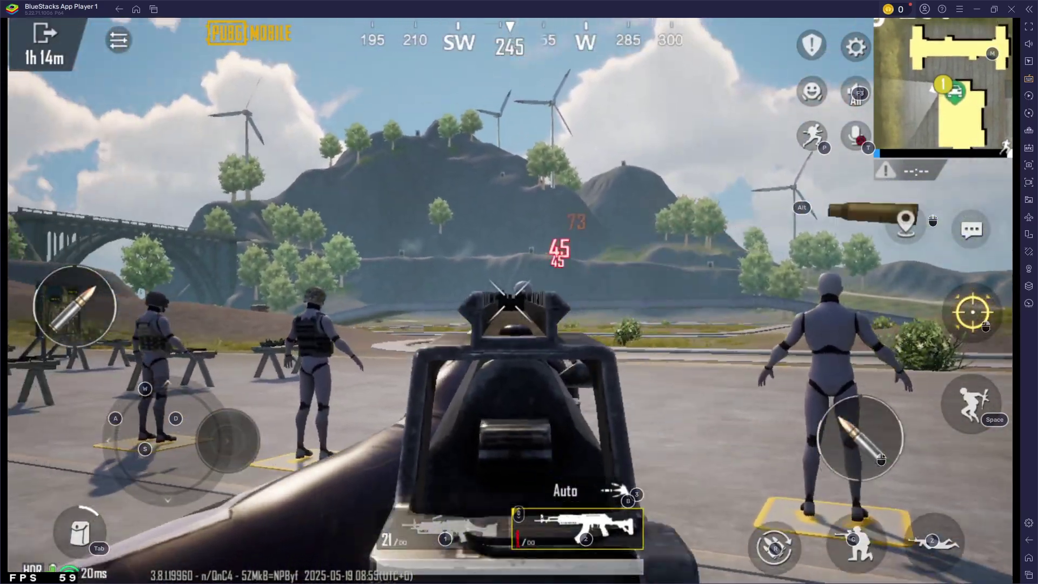
right_click(519, 324)
key(w)
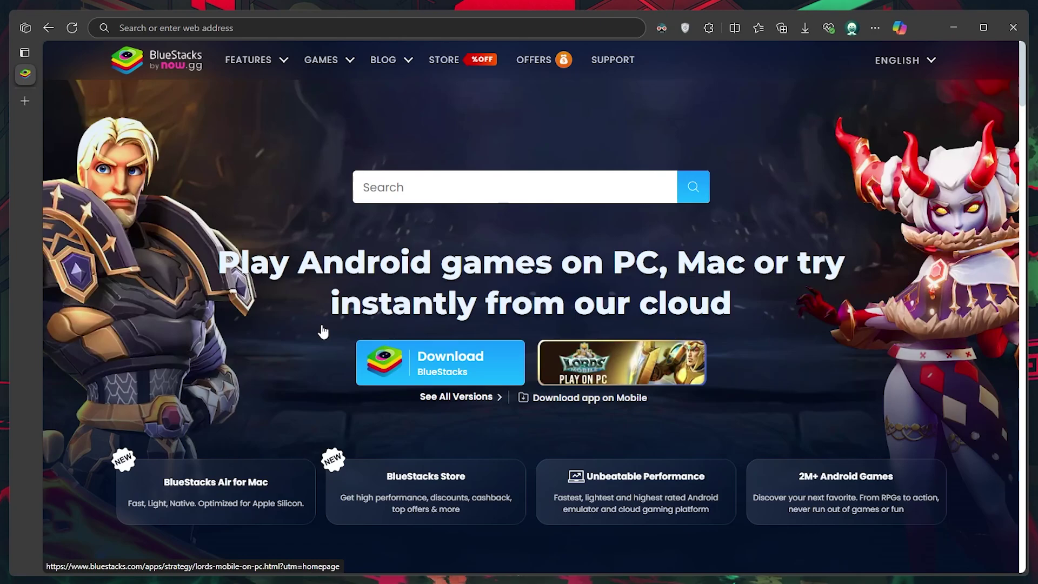
- Download the BlueStacks installer from bluestacks.com
click(422, 365)
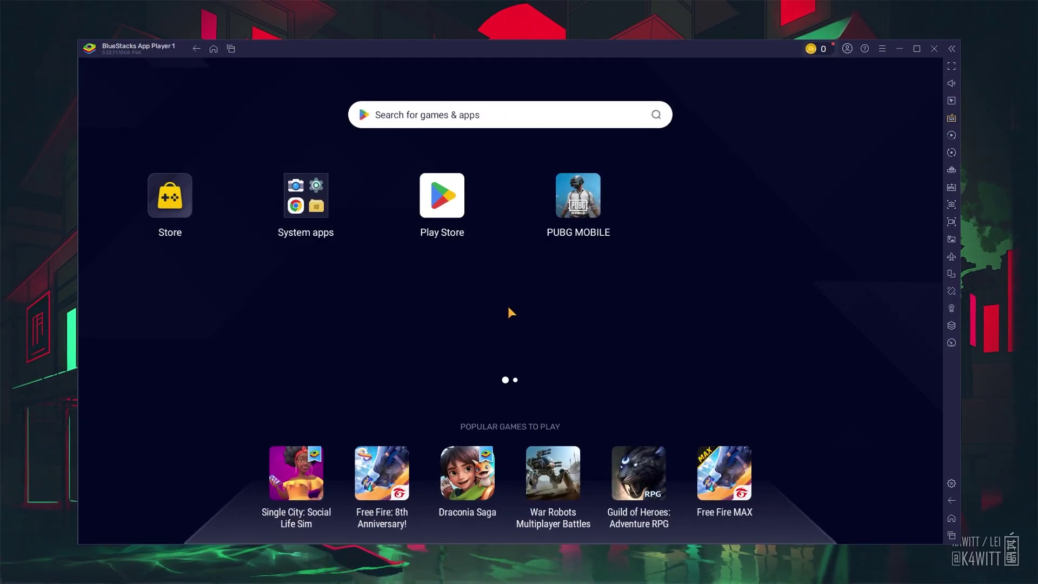
- Search the Play Store for PUBG MOBILE, open its page, then open BlueStacks settings
click(445, 210)
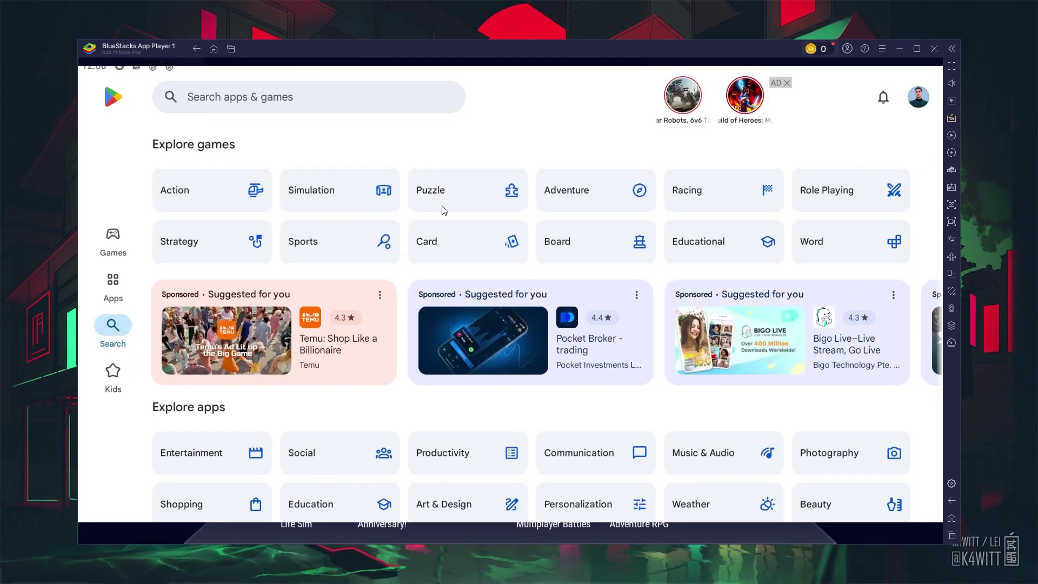
click(789, 83)
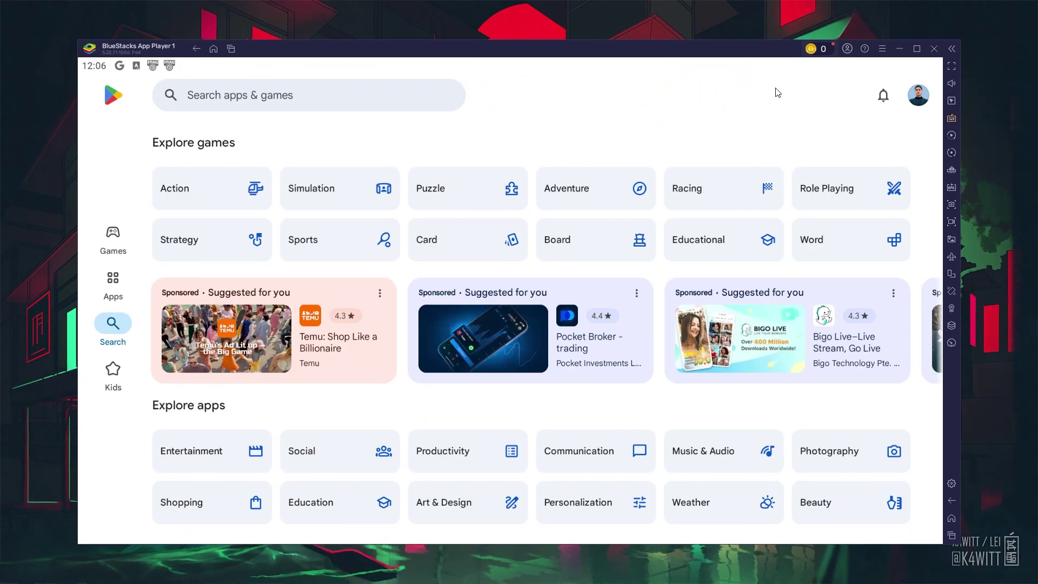
click(460, 106)
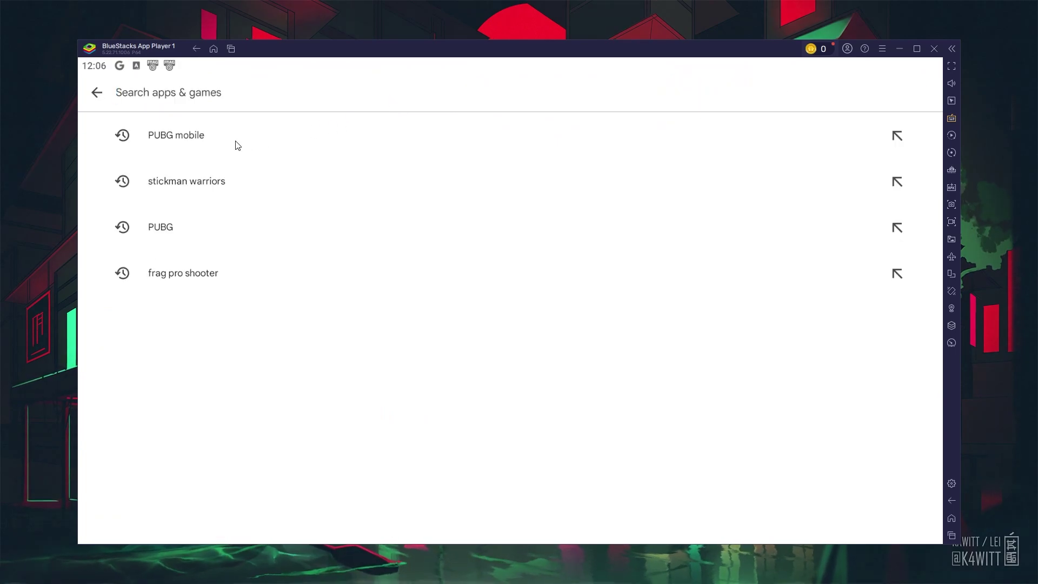
click(176, 134)
click(244, 308)
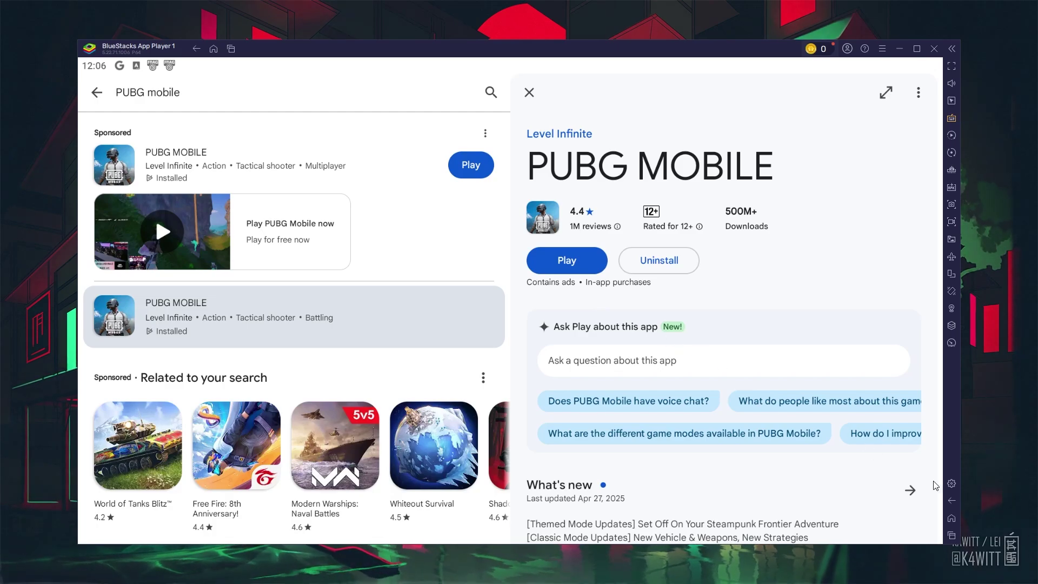
click(952, 483)
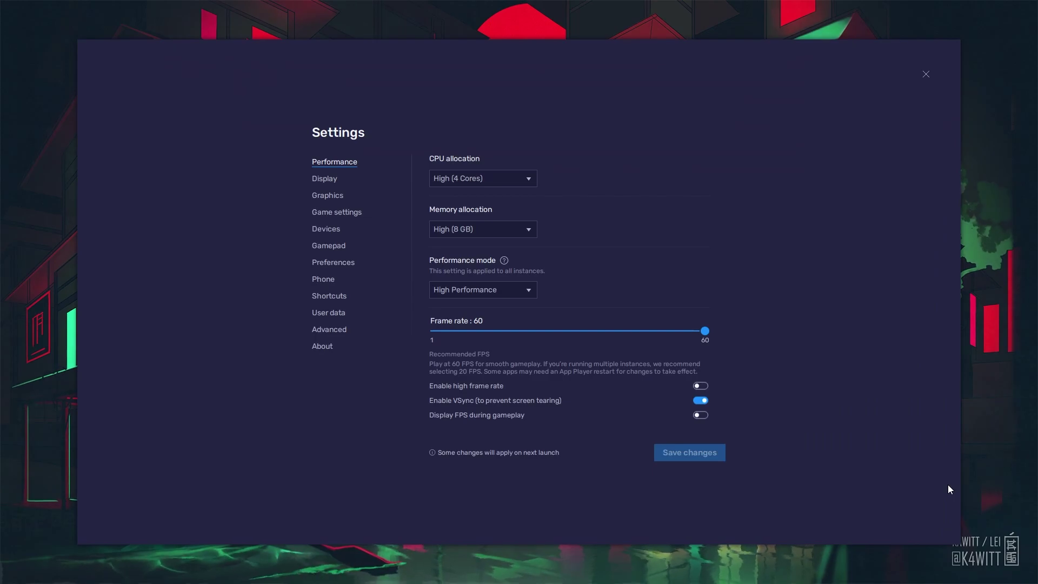
click(333, 247)
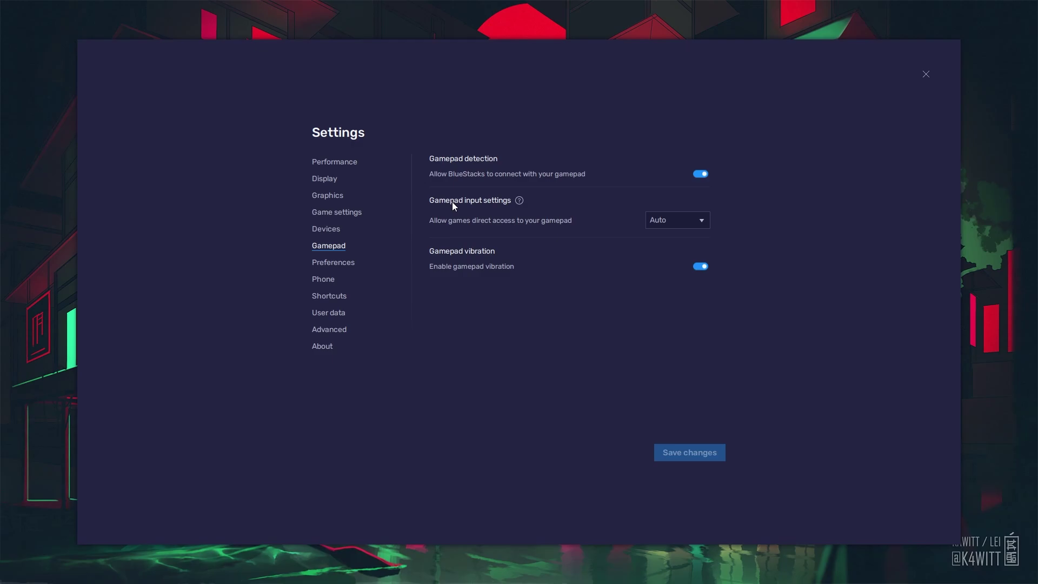
click(678, 220)
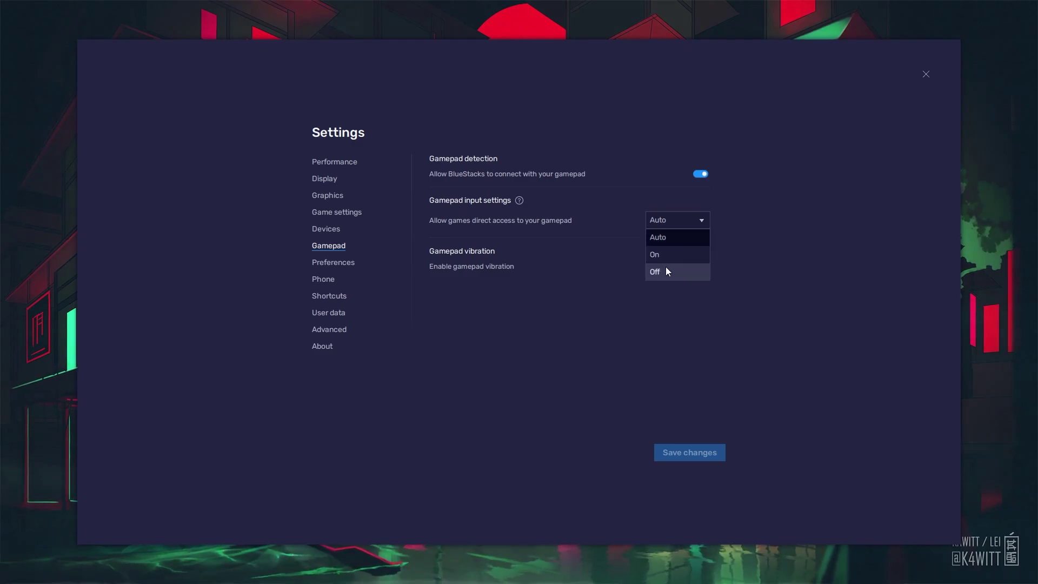
click(662, 235)
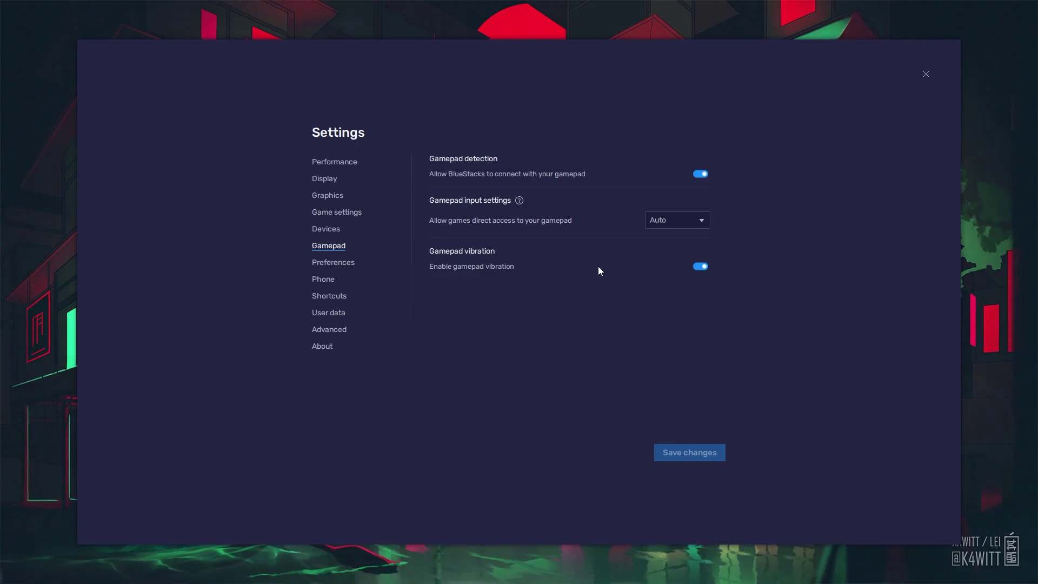
click(339, 165)
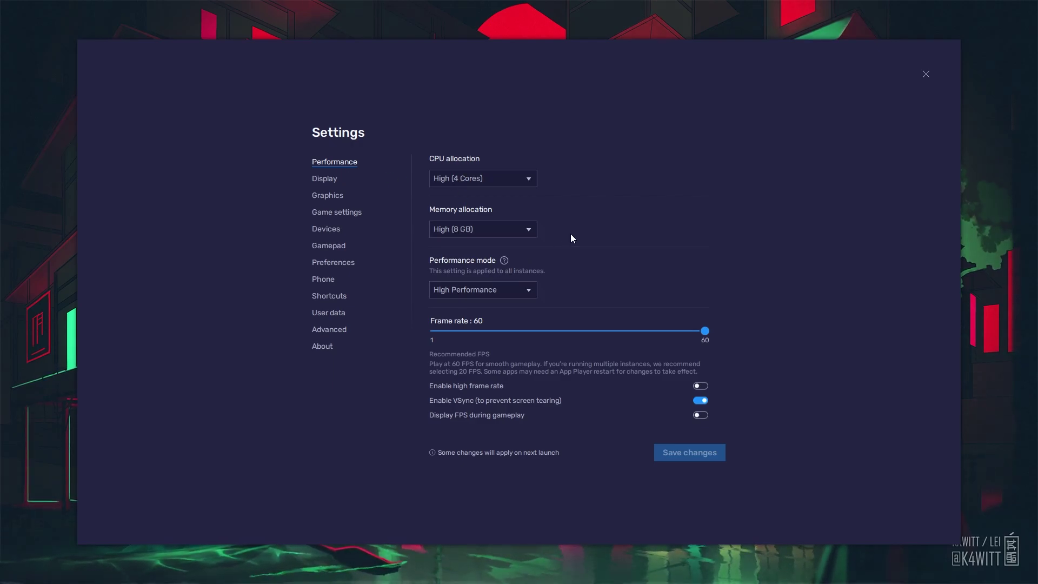
- Keep CPU High (4 Cores), memory 8 GB and High Performance; enable high frame rate near 162
click(472, 180)
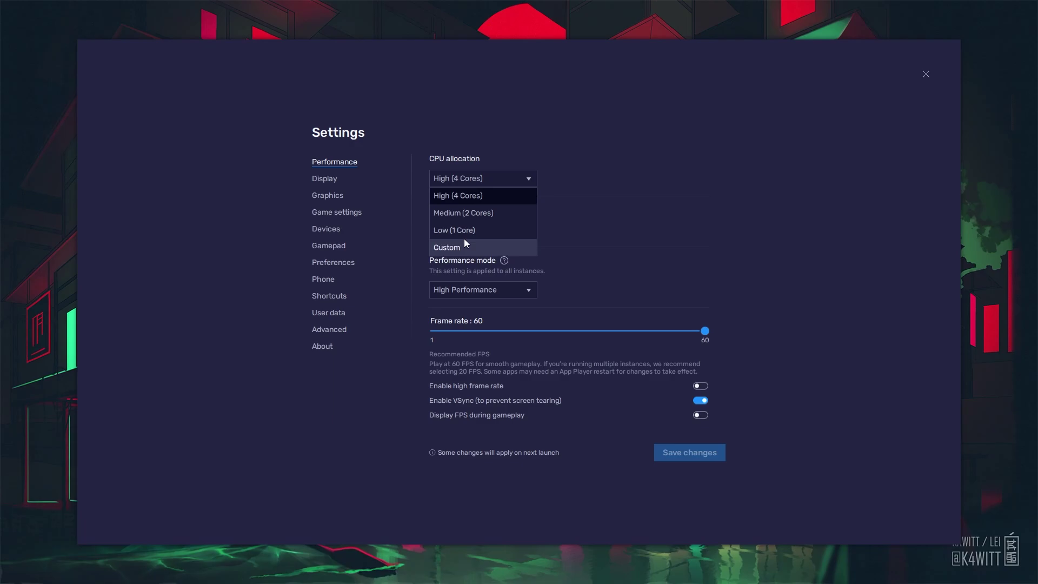
click(461, 197)
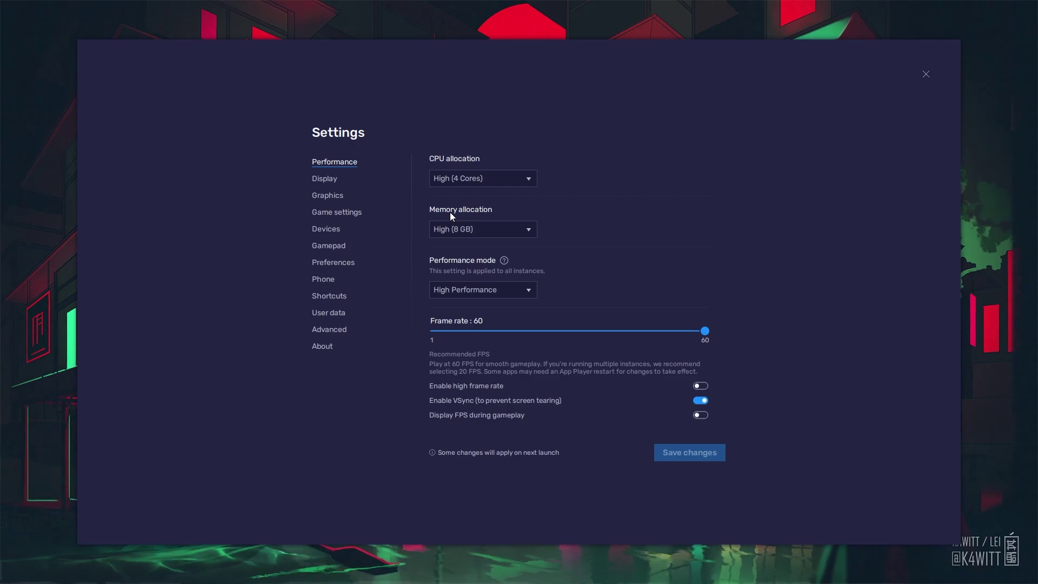
click(489, 226)
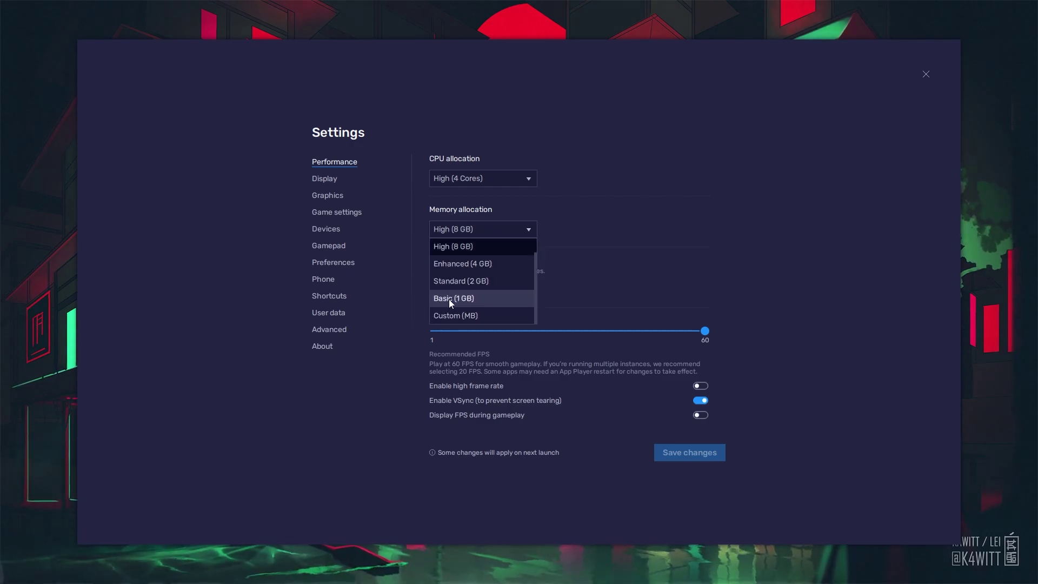
click(579, 224)
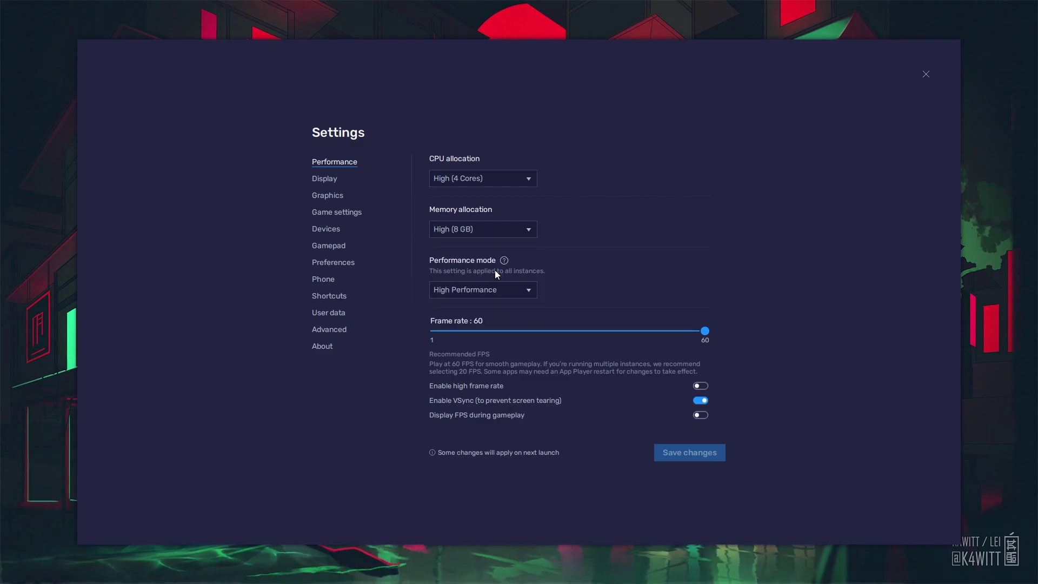
click(483, 289)
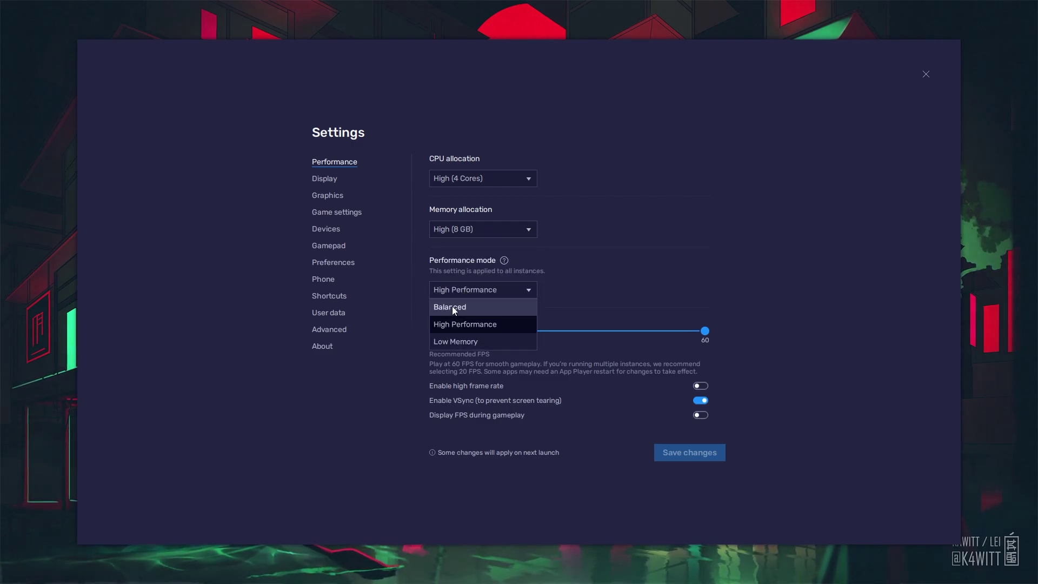
click(576, 262)
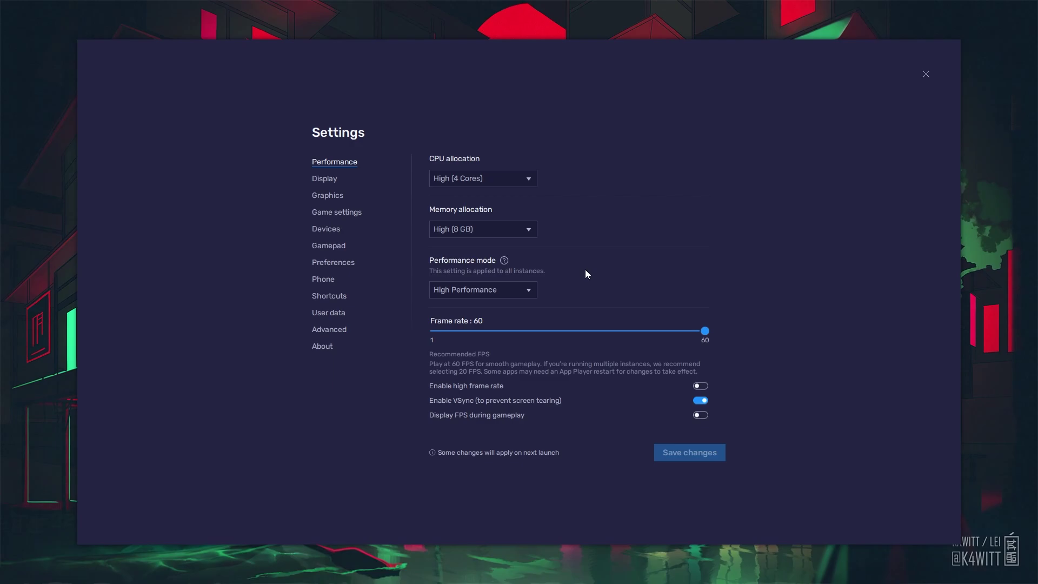
click(699, 386)
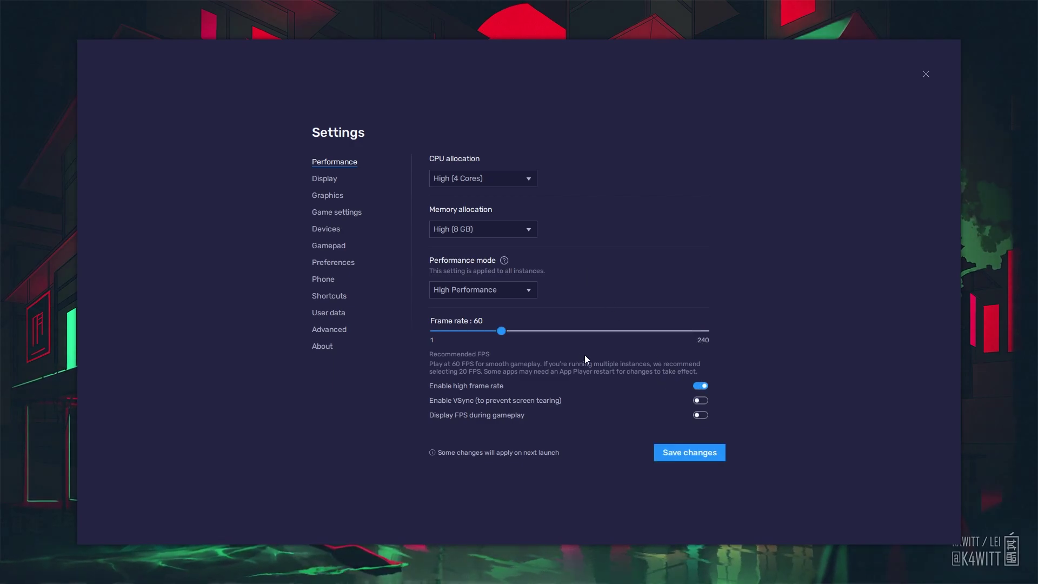
drag(502, 331, 645, 332)
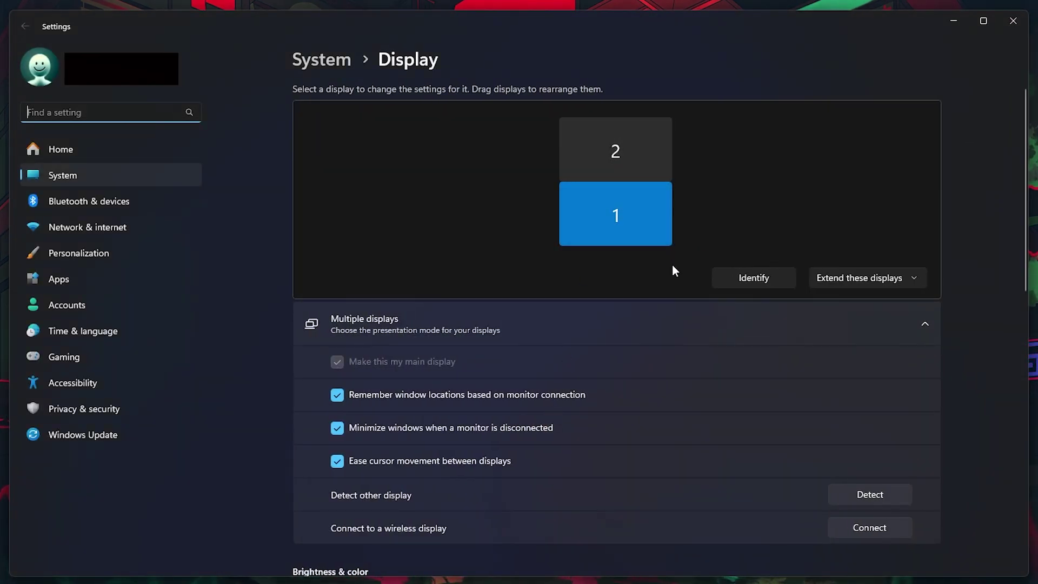
scroll(672, 264, down, 8)
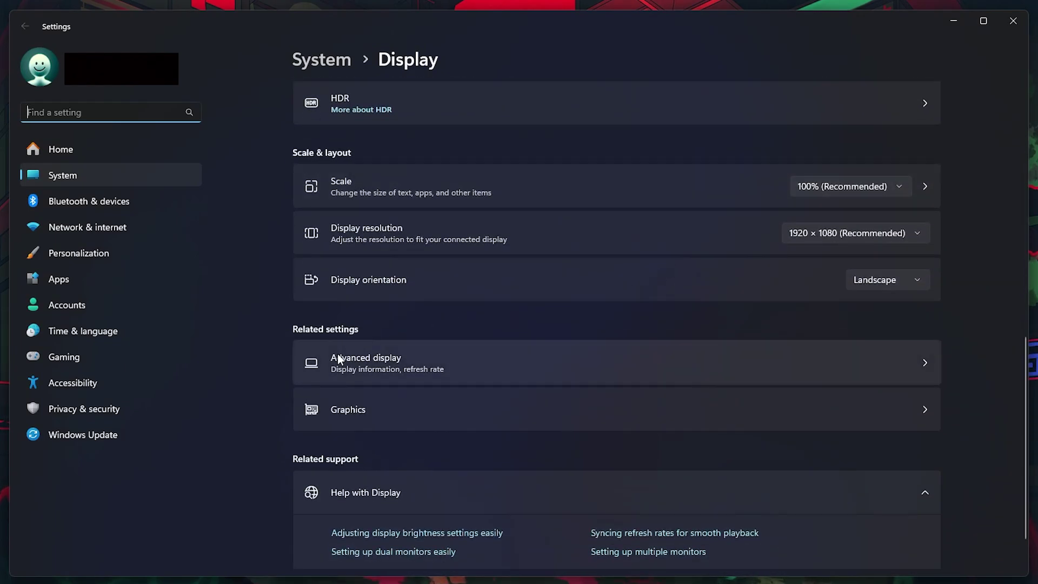
- Open Advanced display for the DELL P2219H and keep its refresh rate at 60 Hz
click(344, 362)
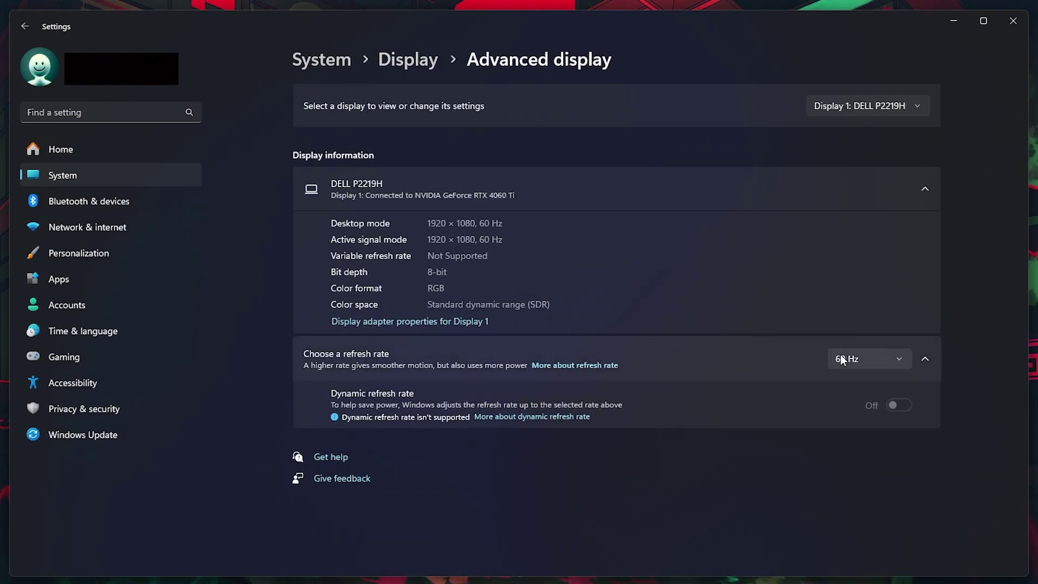
click(842, 359)
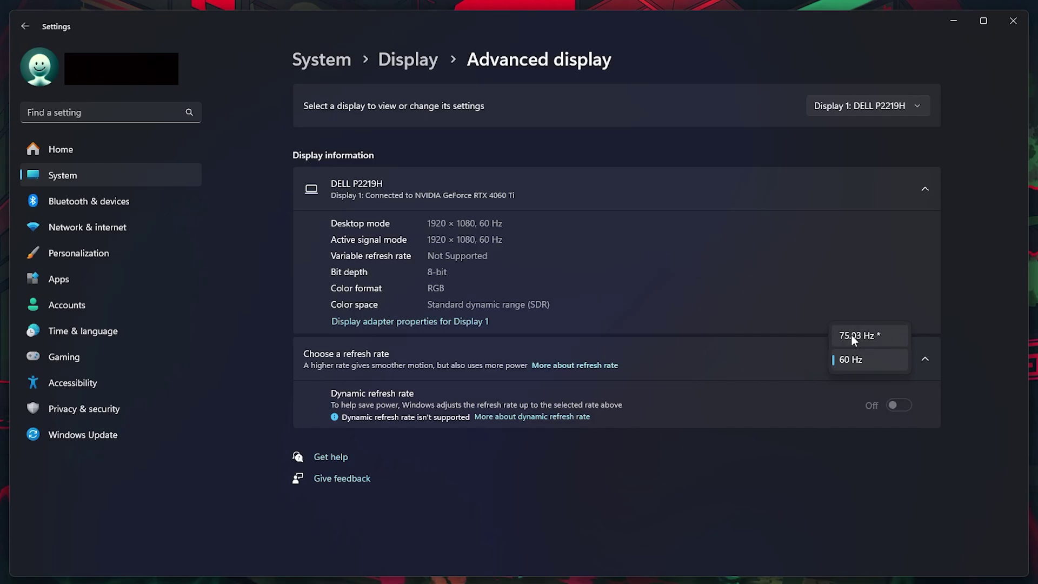
click(851, 359)
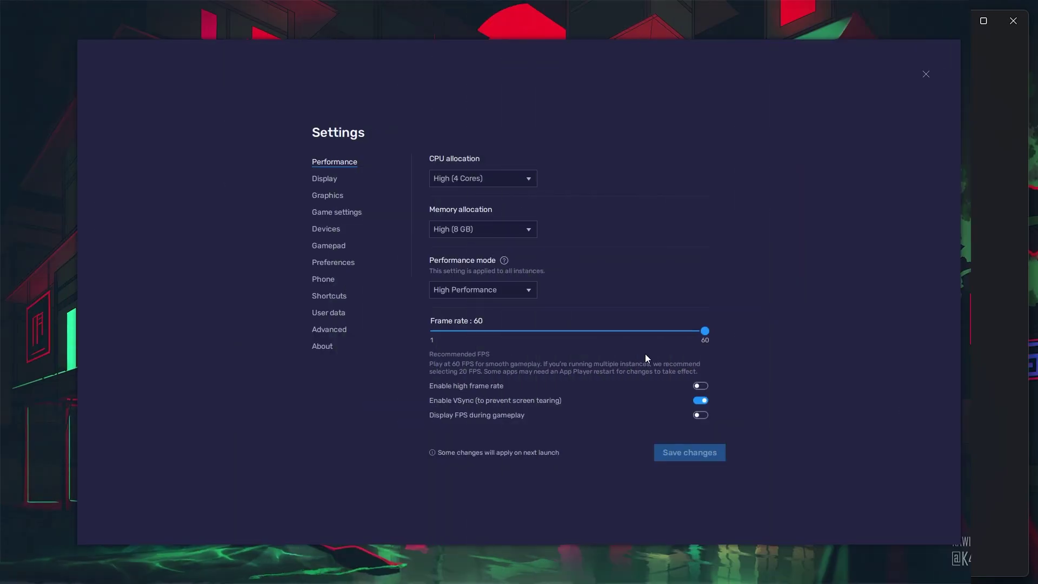
- Review BlueStacks Display settings, keeping Landscape orientation, then return to Performance
click(323, 179)
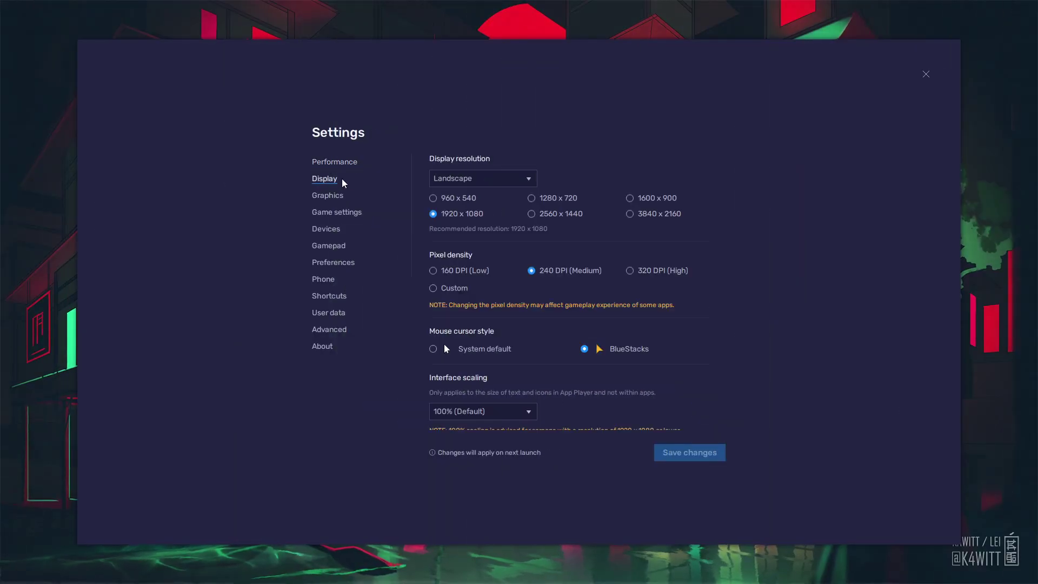
click(482, 178)
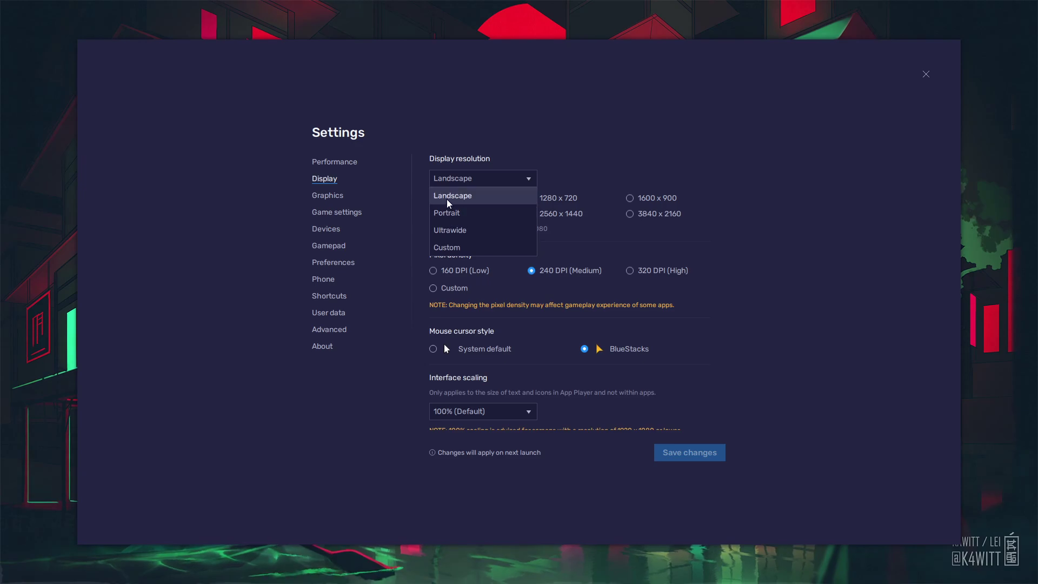
click(451, 195)
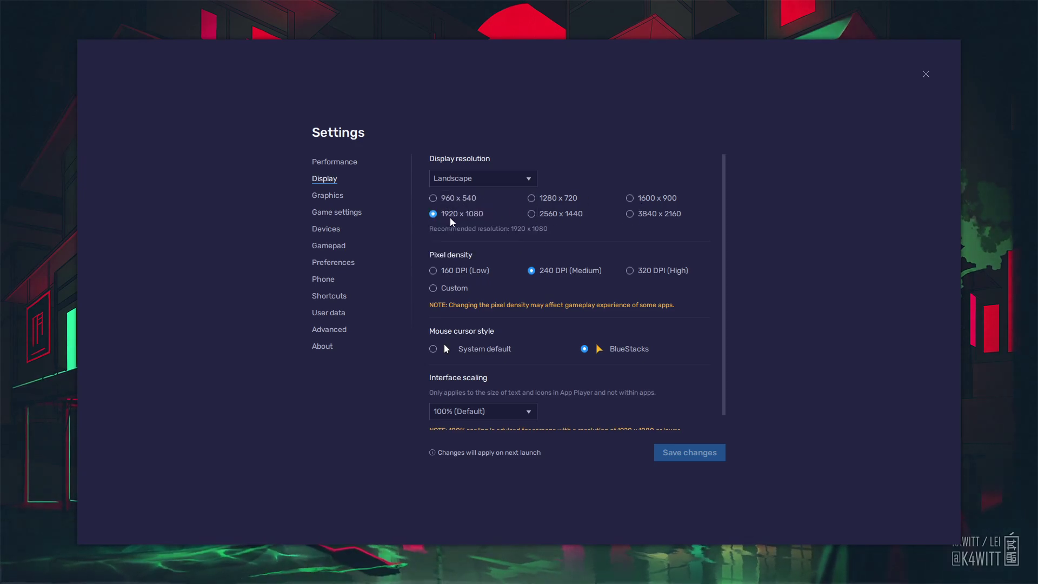
click(332, 162)
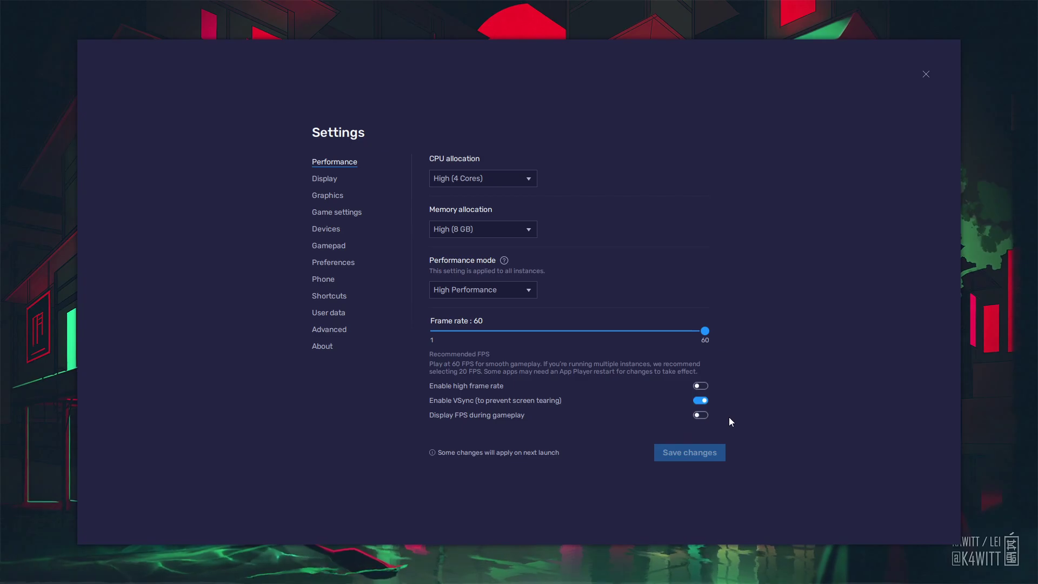
- Close settings, launch PUBG Mobile, and review its Smart-scheme game controls and key-mapping editor
click(925, 76)
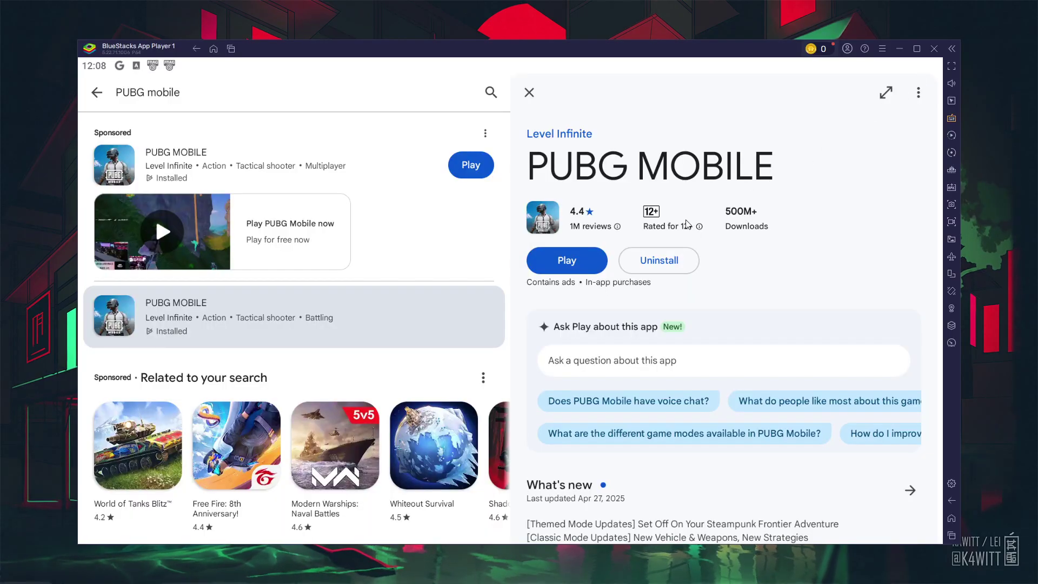
click(571, 261)
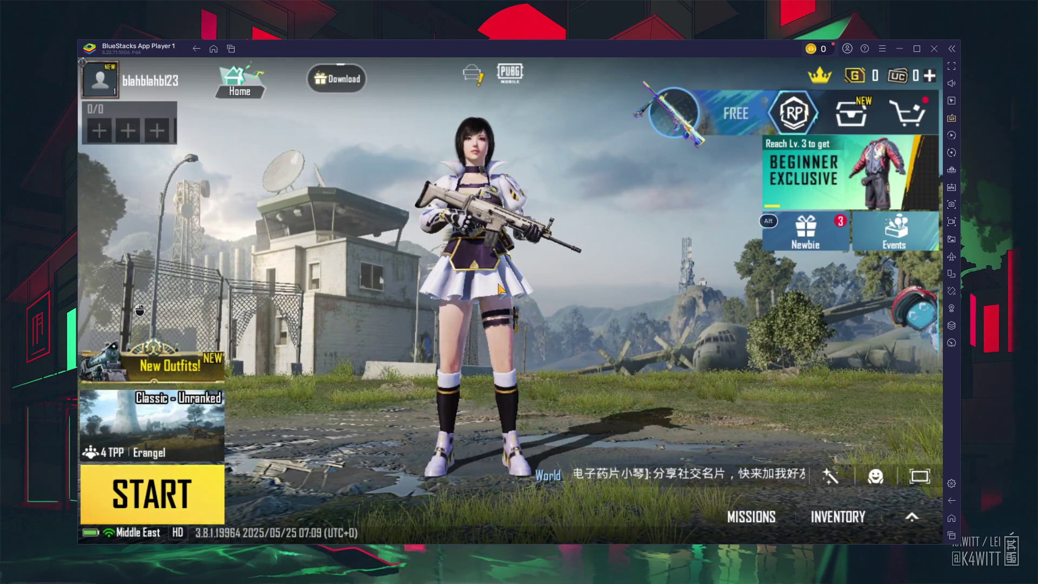
click(952, 119)
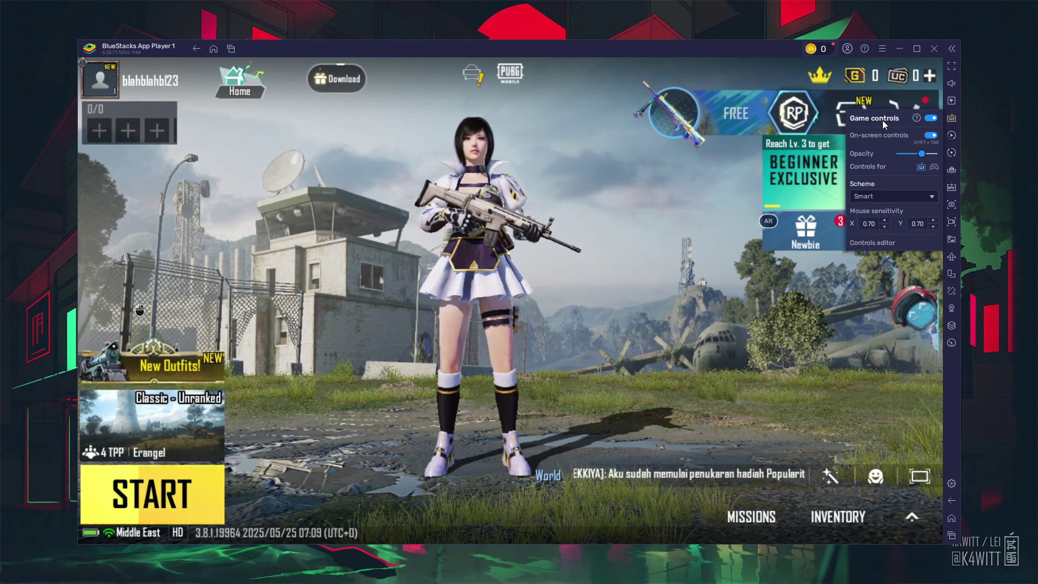
click(869, 242)
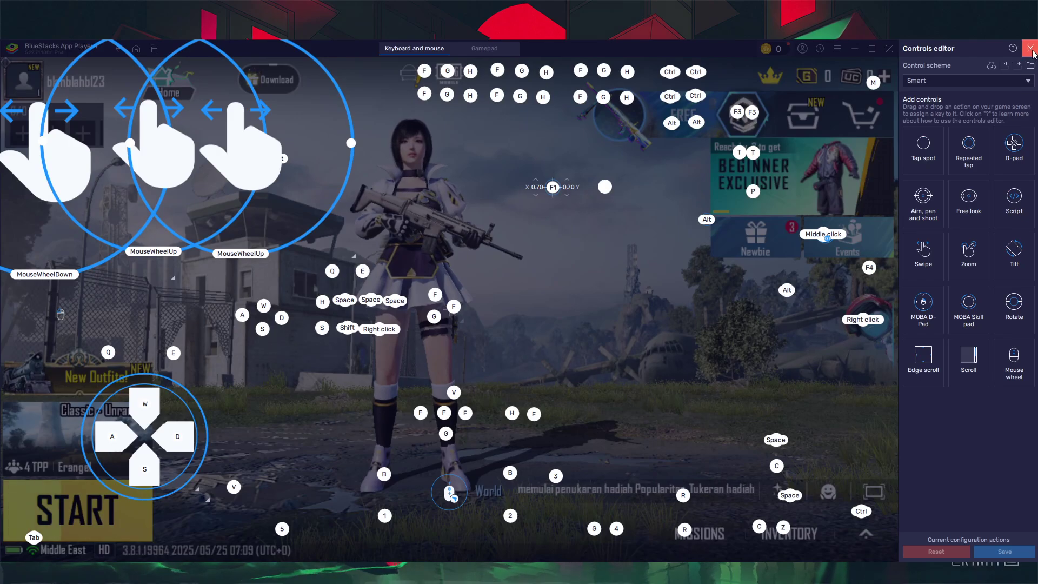
click(1030, 49)
click(954, 118)
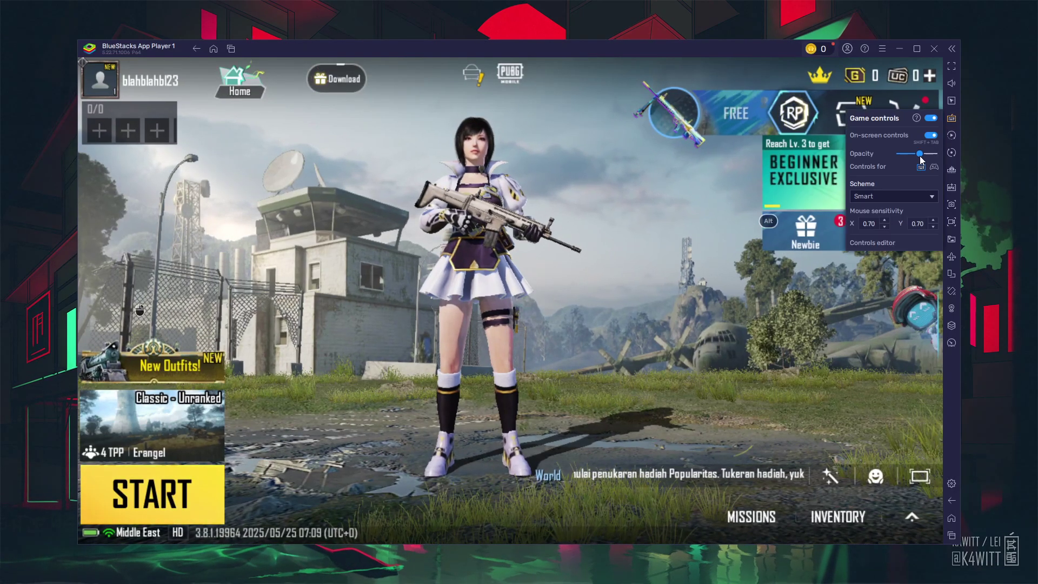
- Close the game controls panel and open PUBG Mobile's in-game Settings from the lobby menu
click(795, 210)
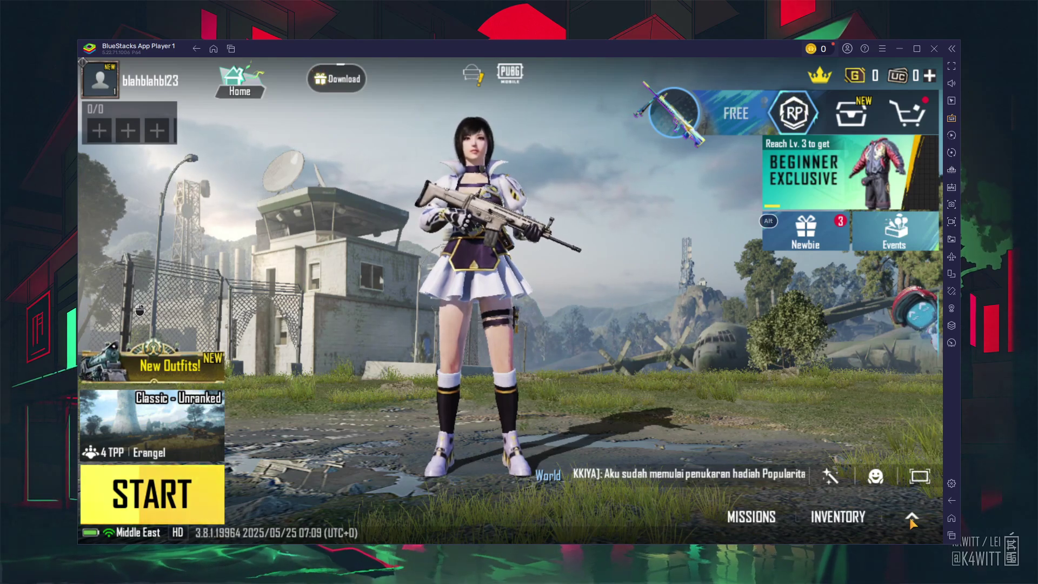
click(912, 517)
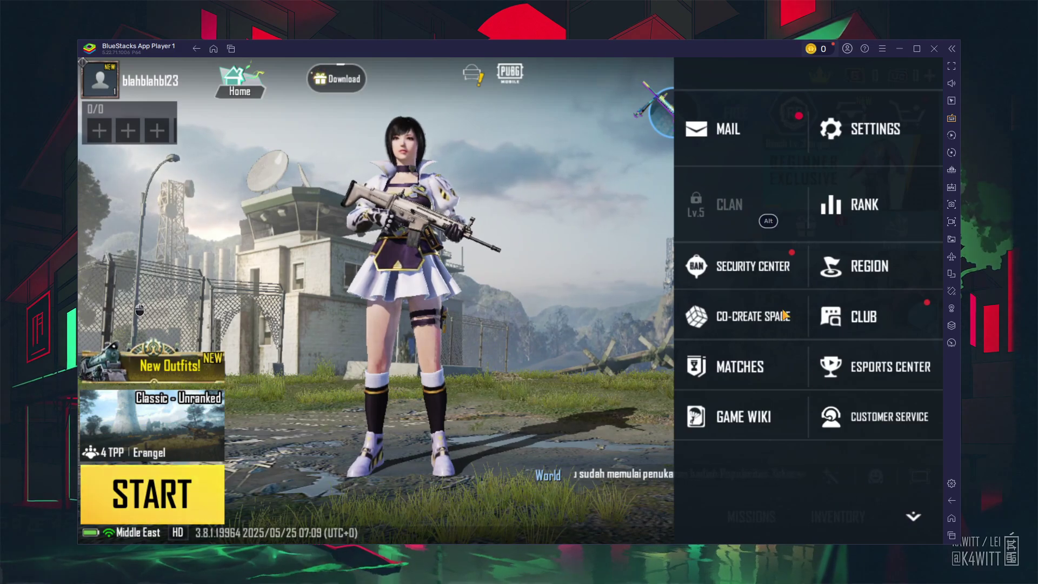
click(862, 132)
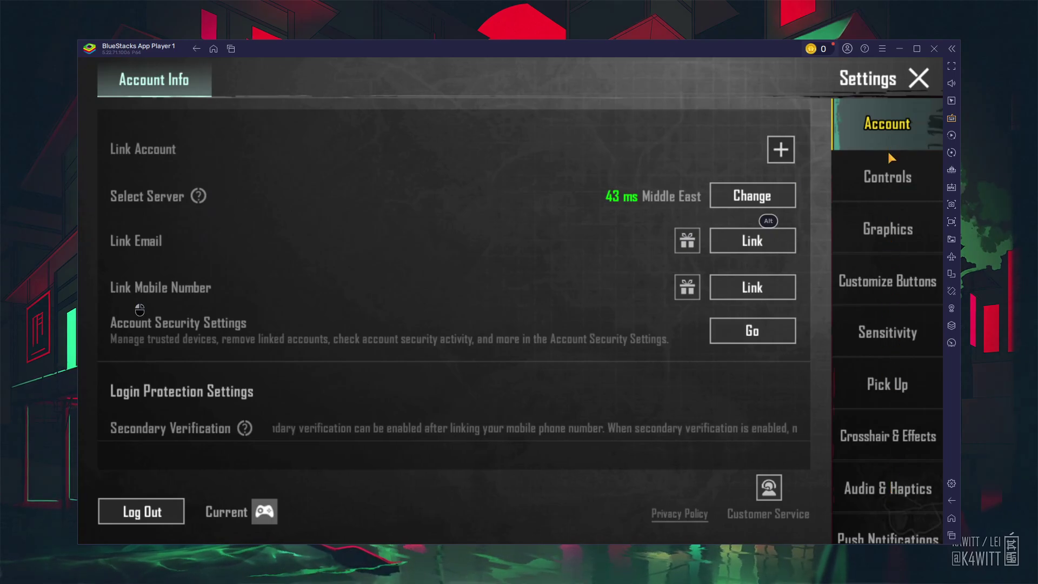
- Browse the Settings tabs from Controls to Audio & Haptics, then close Settings and the menu
click(888, 176)
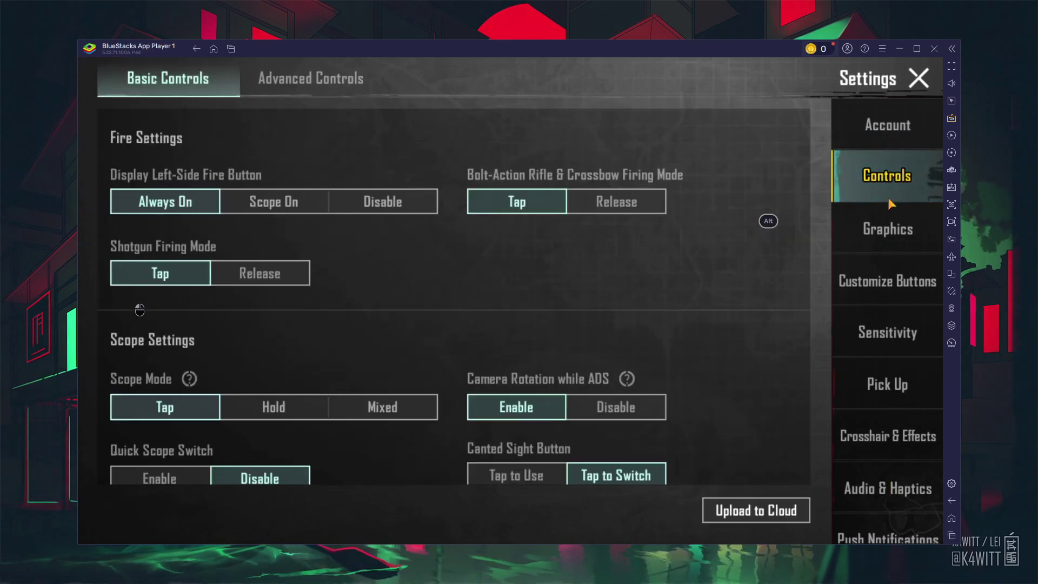
click(891, 231)
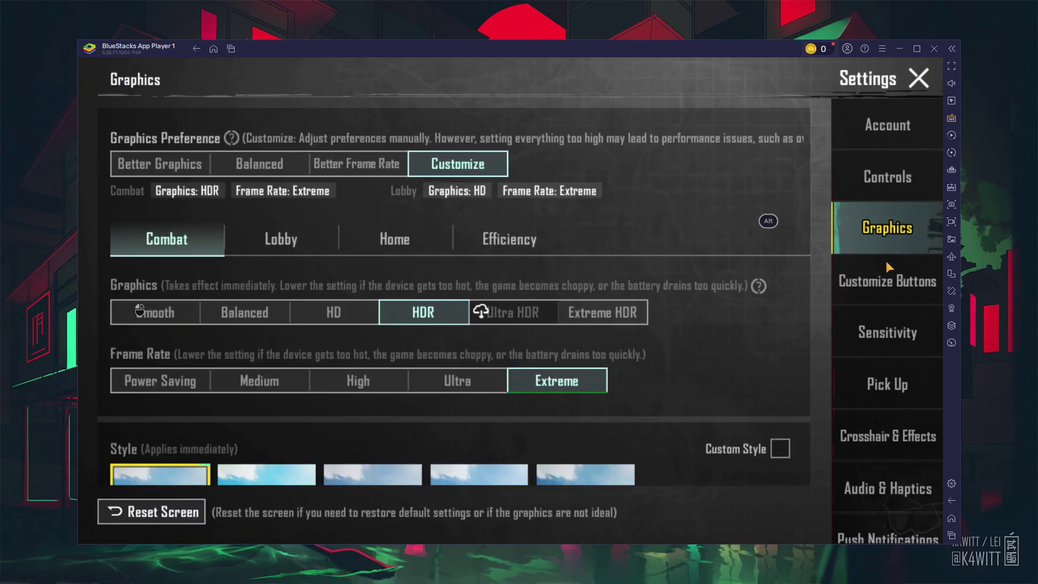
click(888, 281)
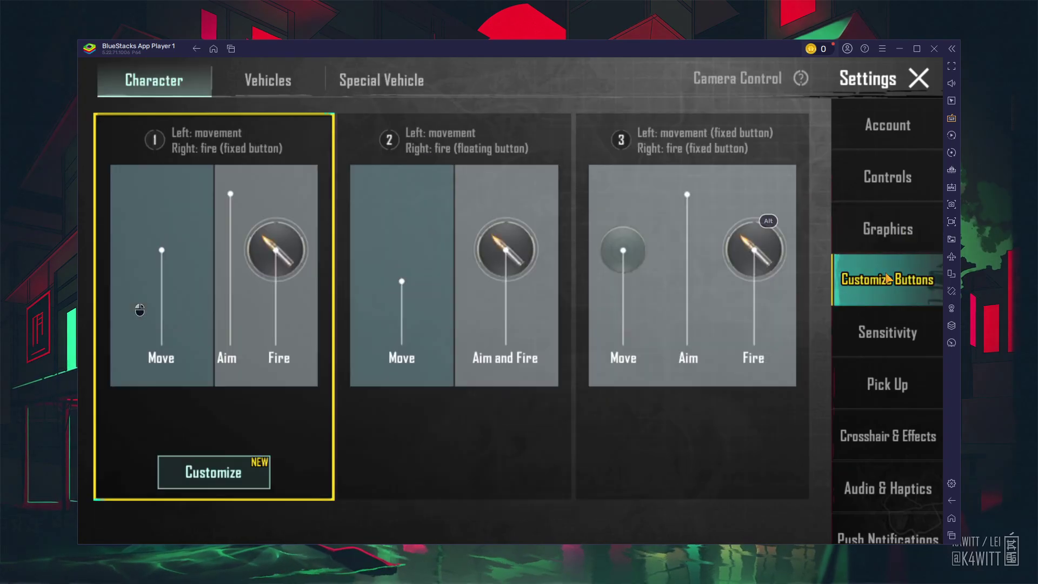
click(879, 322)
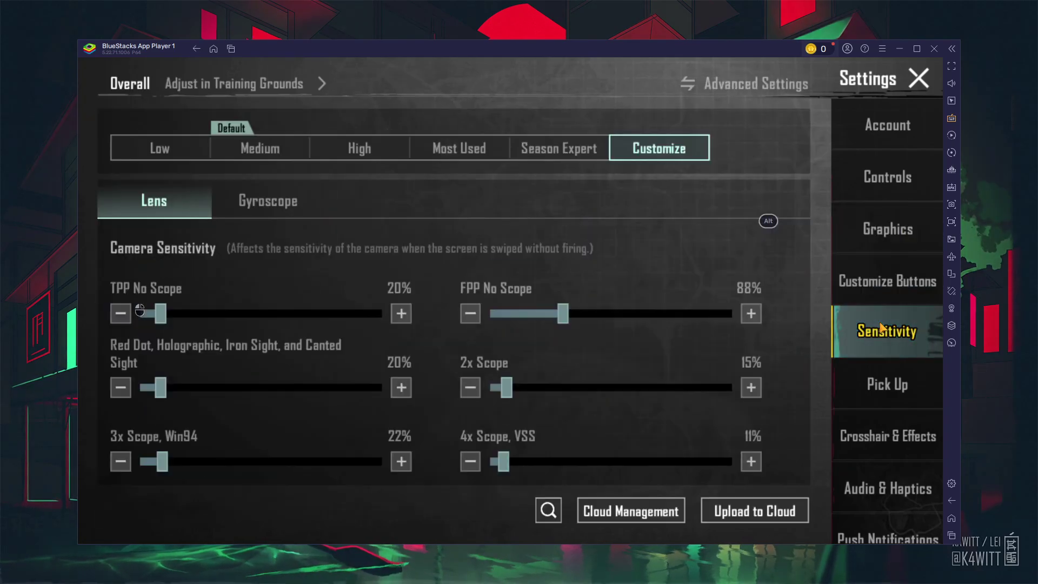
click(879, 381)
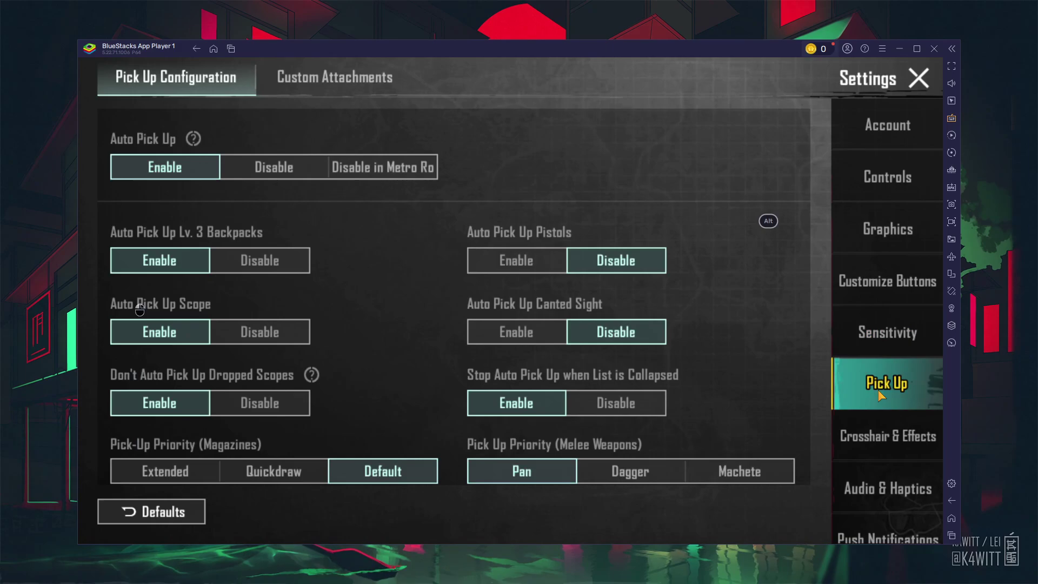
click(882, 440)
click(882, 485)
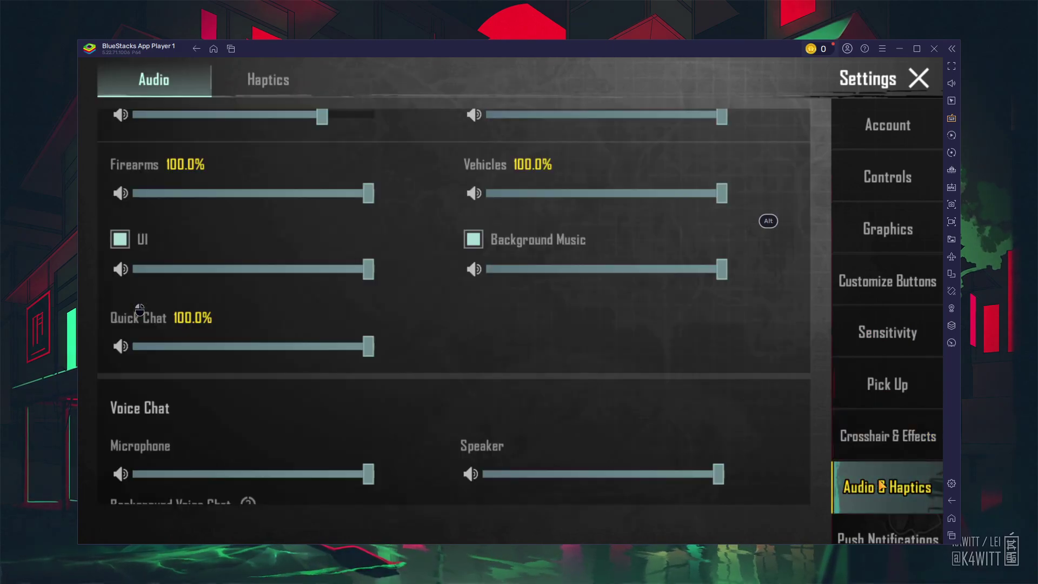
click(919, 80)
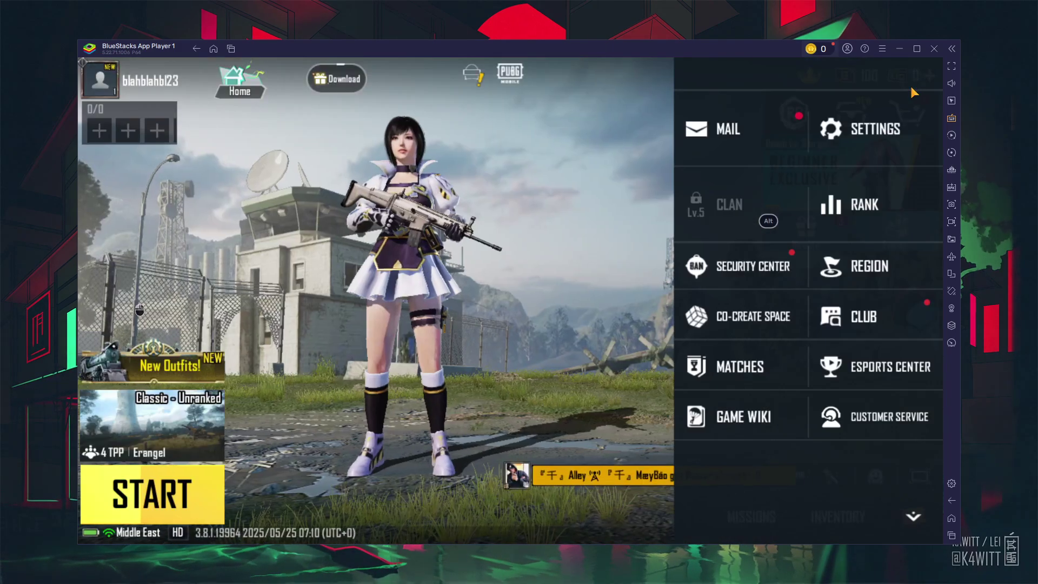
click(586, 201)
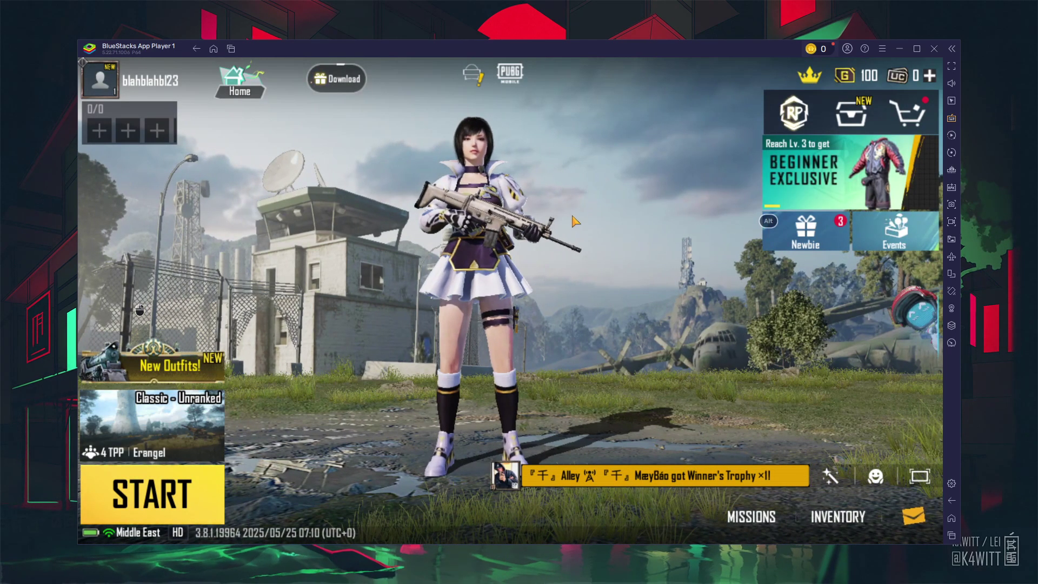